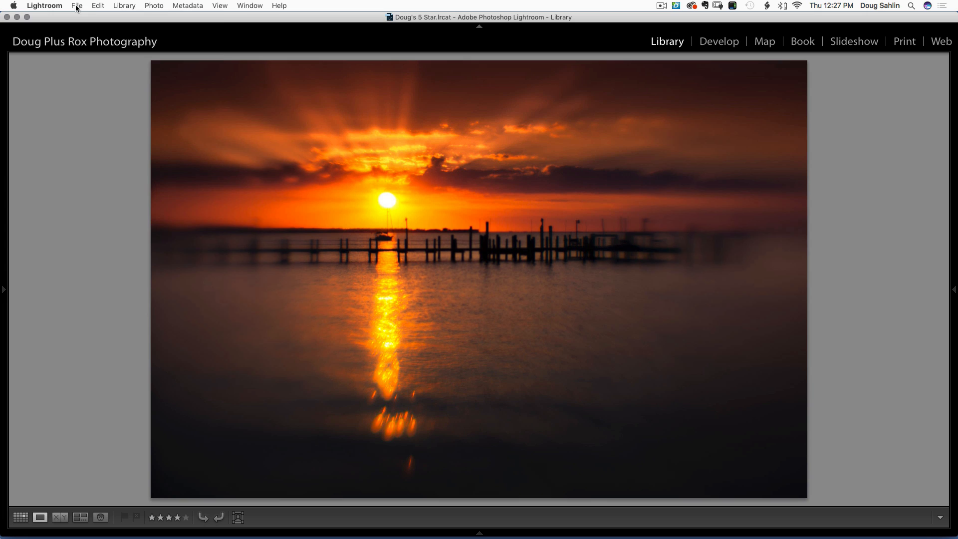
Open the photo's export settings, keep the watermark option enabled and open the watermark editor.
left_click(77, 7)
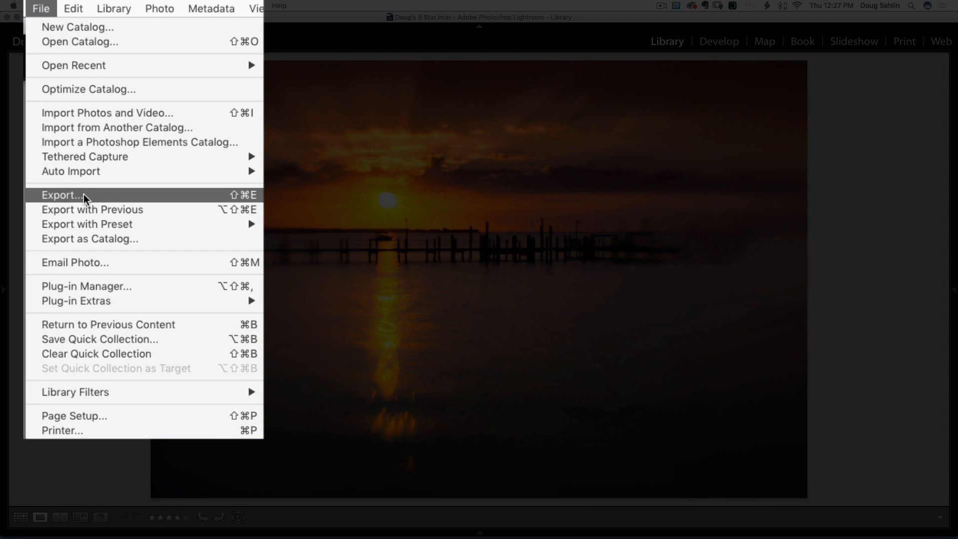
left_click(84, 198)
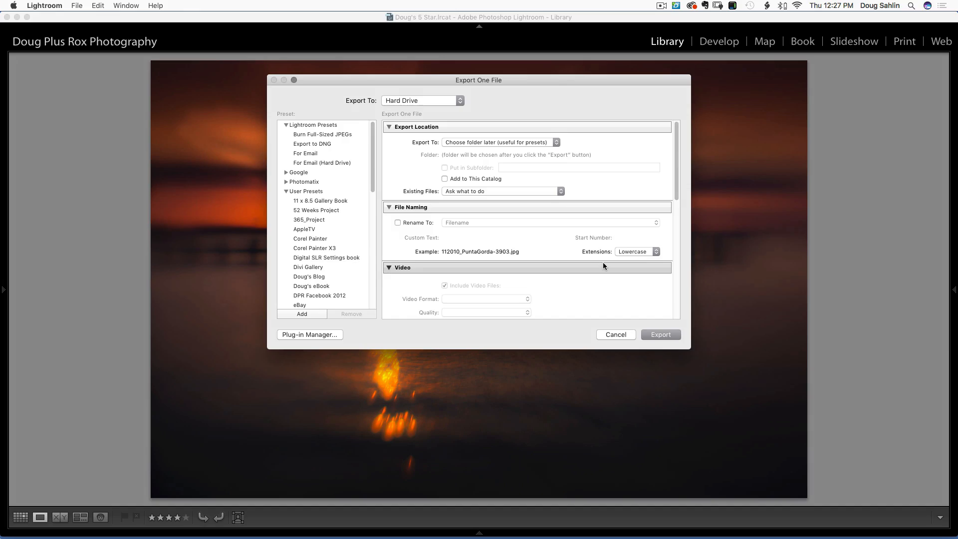
scroll(690, 328, "down", 10)
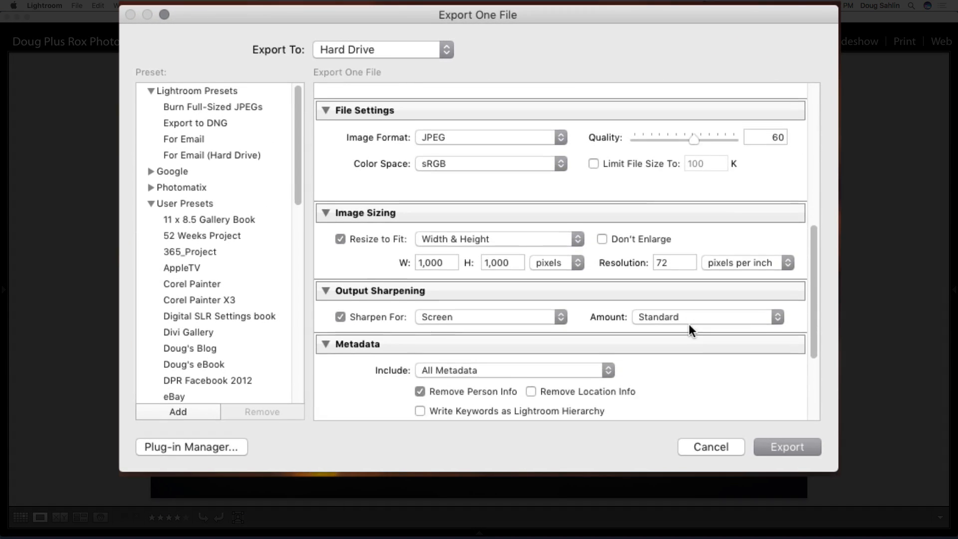
scroll(688, 324, "down", 5)
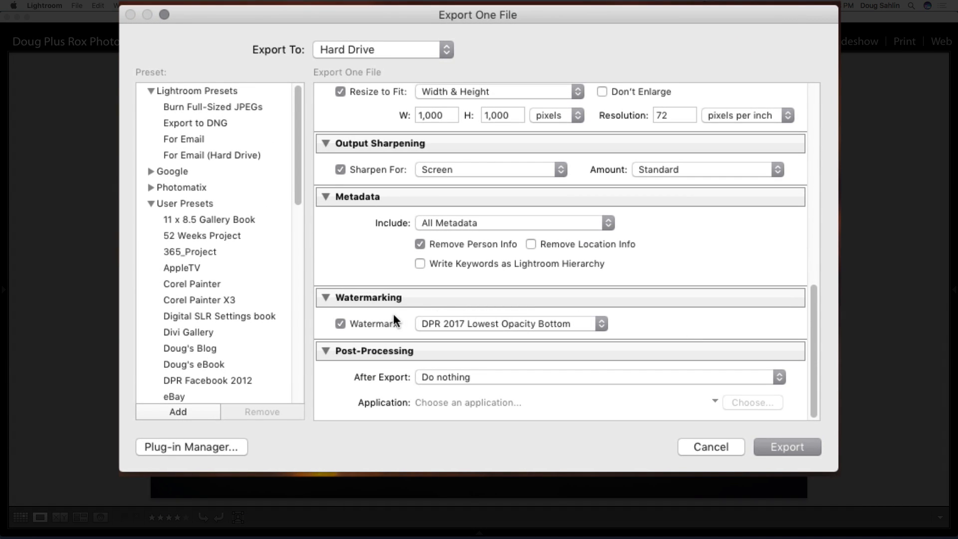
left_click(340, 324)
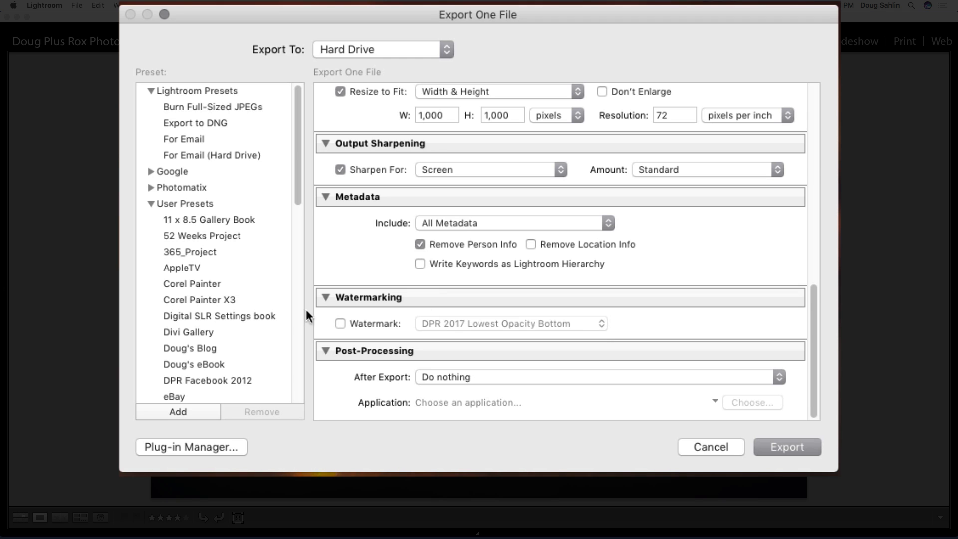
left_click(340, 324)
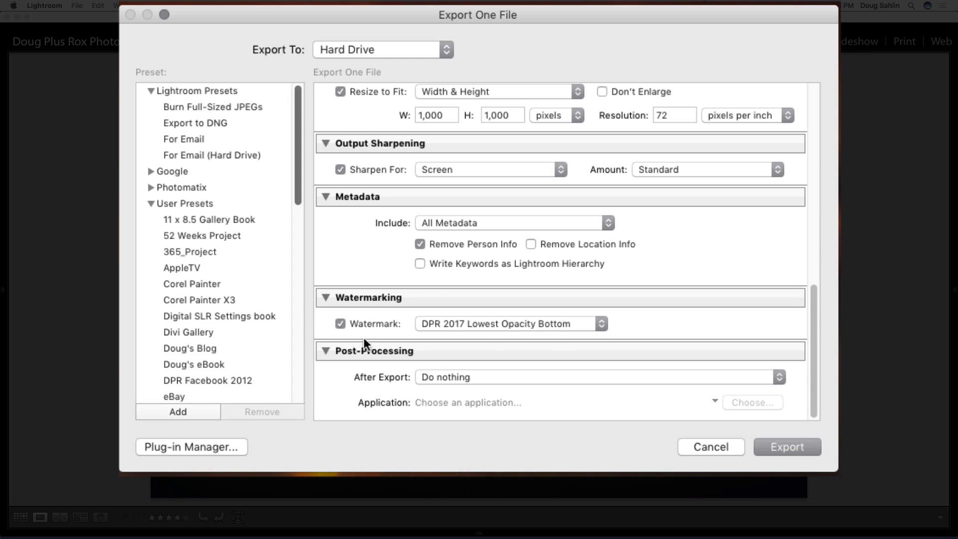
left_click(601, 323)
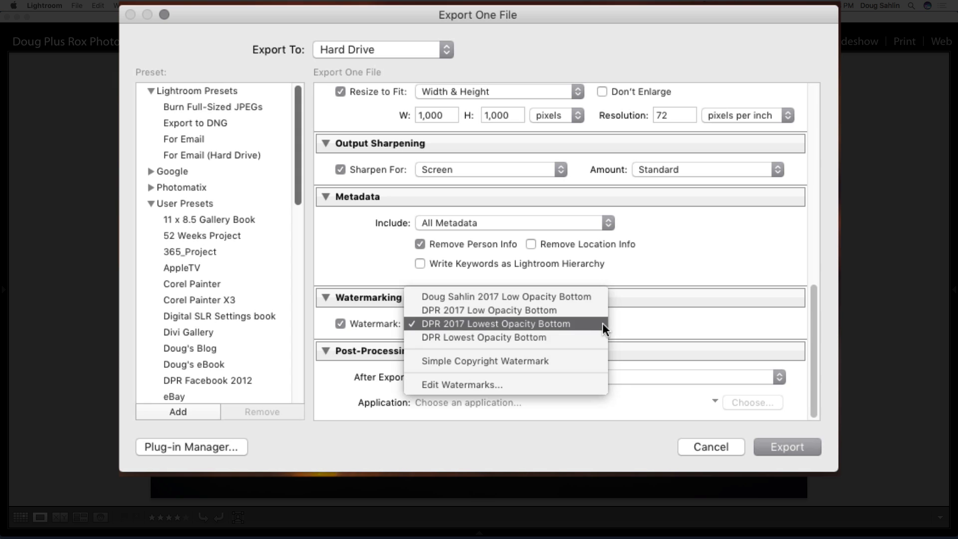
left_click(532, 384)
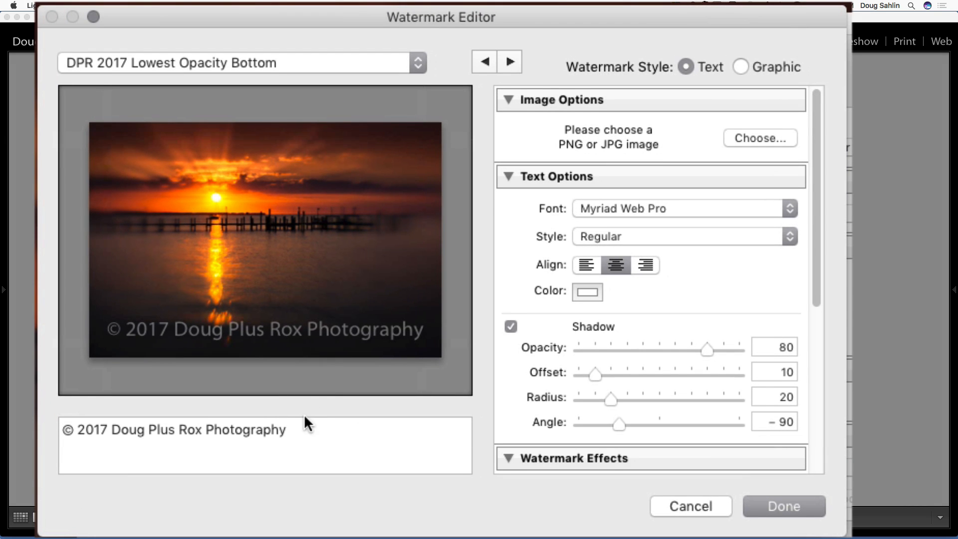
Replace the watermark text with the © symbol, the photographer's full name and "-All Right Reserved".
triple_click(296, 441)
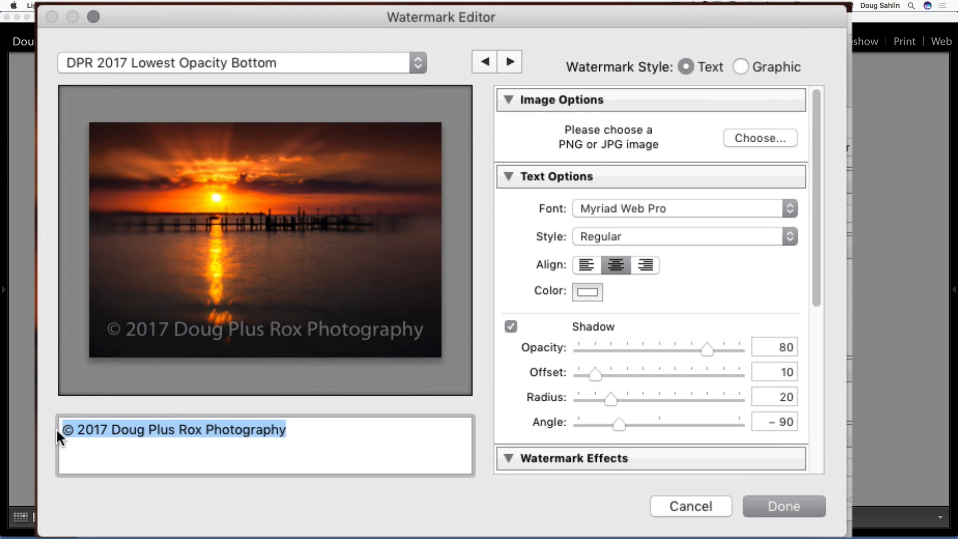
type("@")
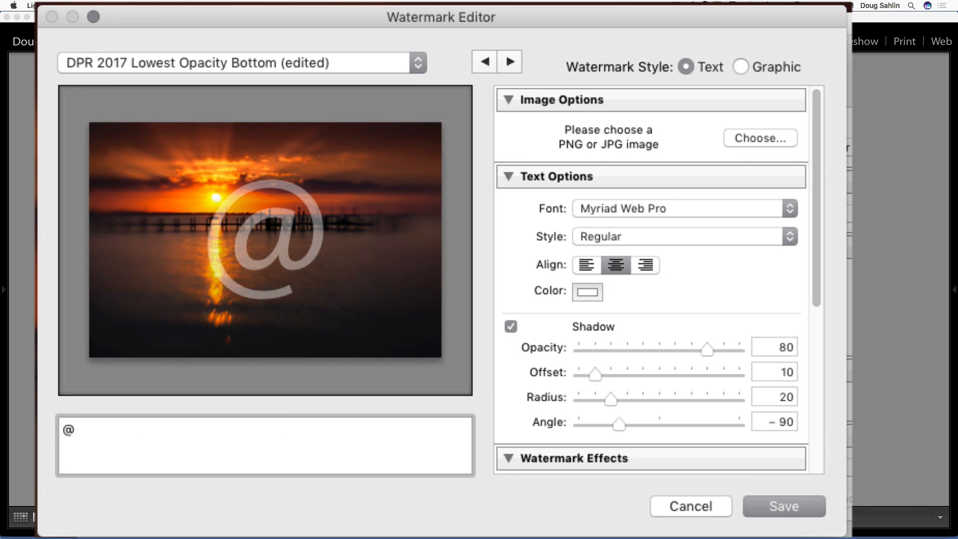
key("BackSpace")
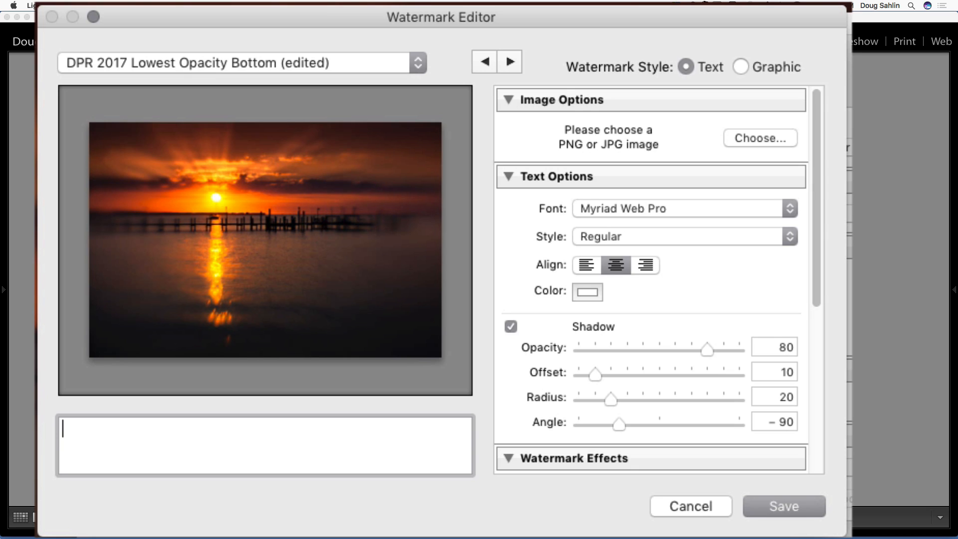
type("©")
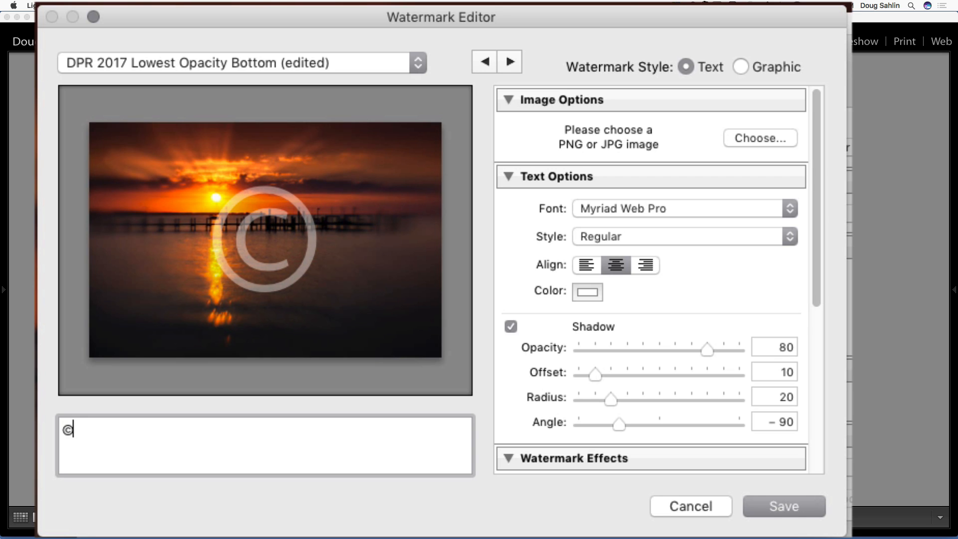
type("Doug")
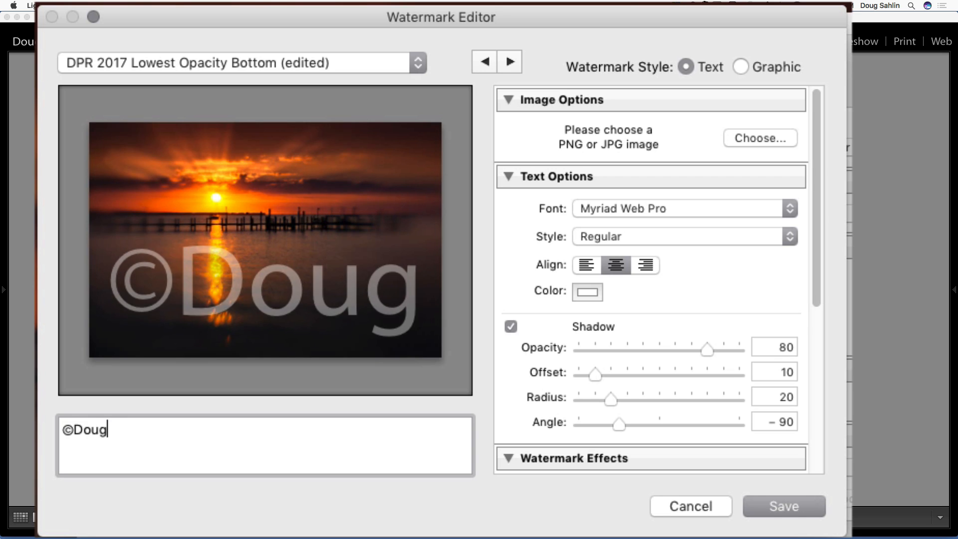
type(" Sahlin-")
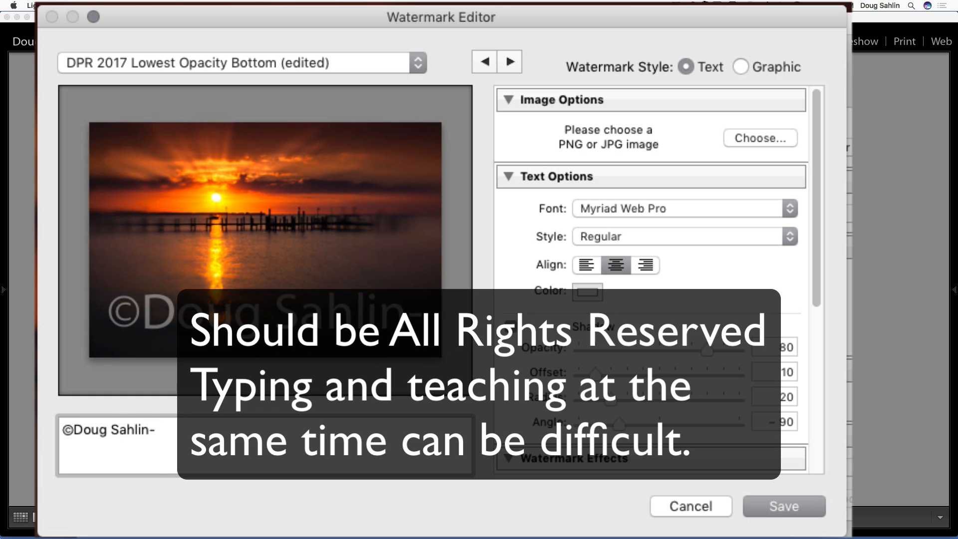
type("All Right Res")
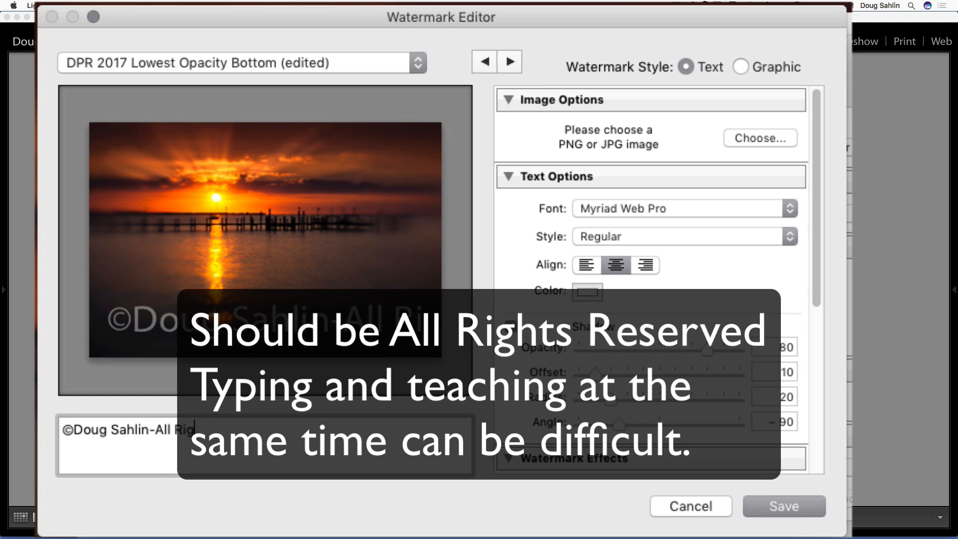
type("erved")
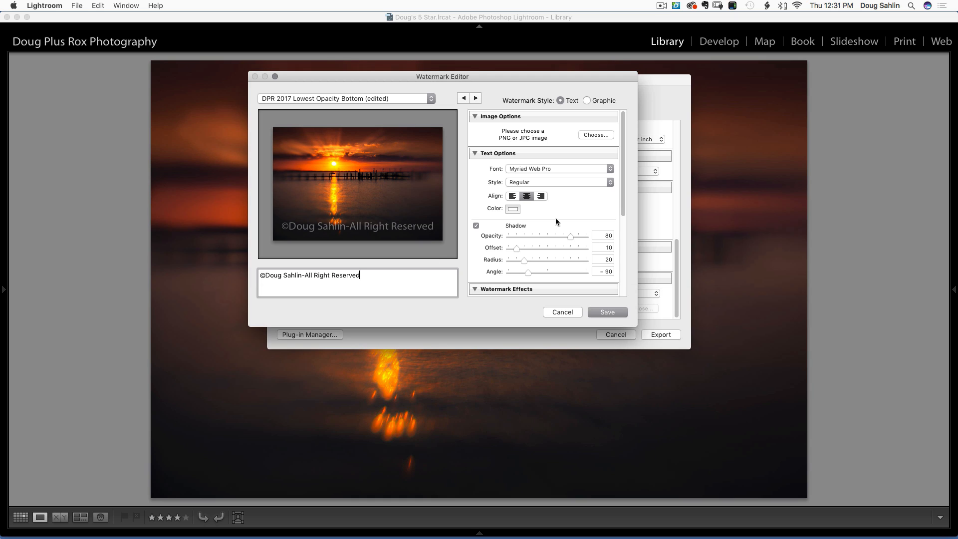
Keep the Myriad Web Pro font, try the Italic and Bold styles on the watermark text, and return to Regular.
left_click(610, 170)
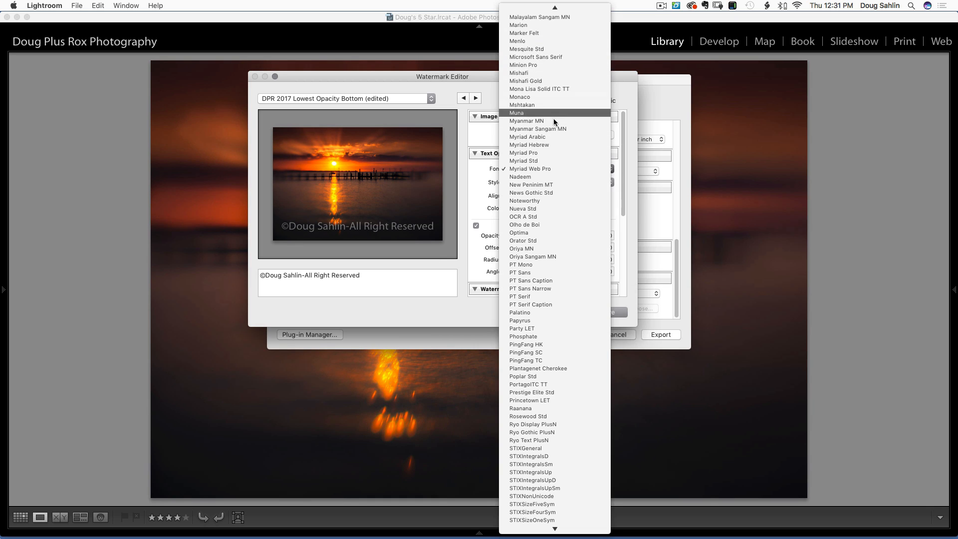
left_click(562, 169)
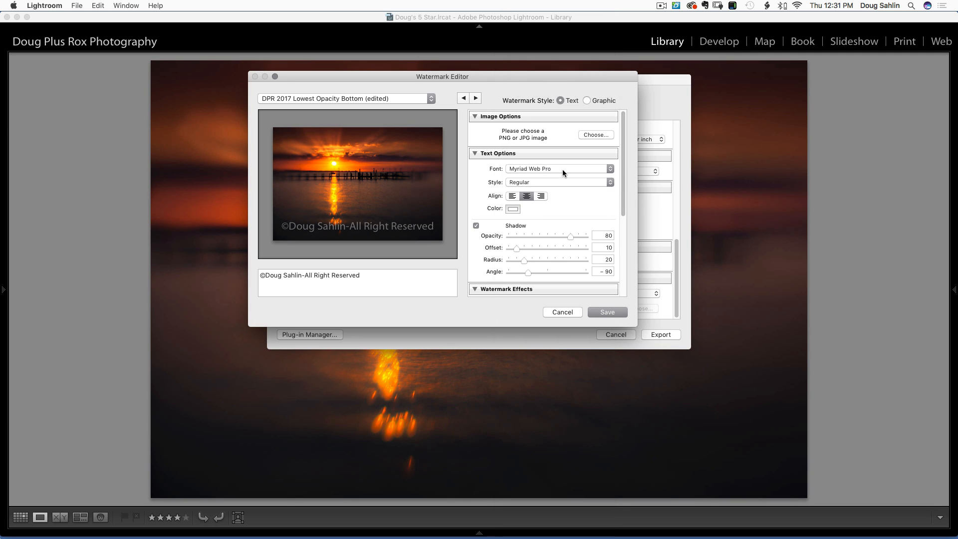
left_click(608, 180)
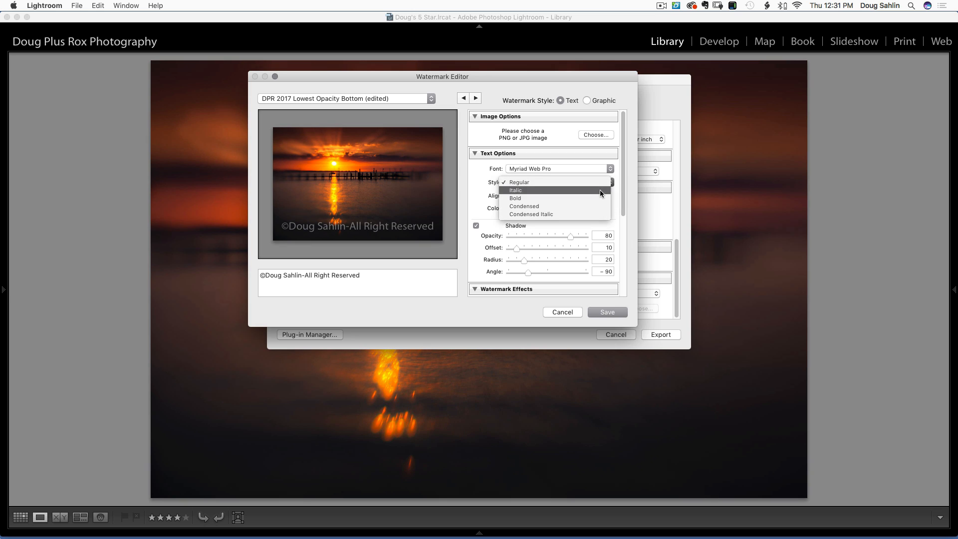
left_click(600, 189)
left_click(609, 183)
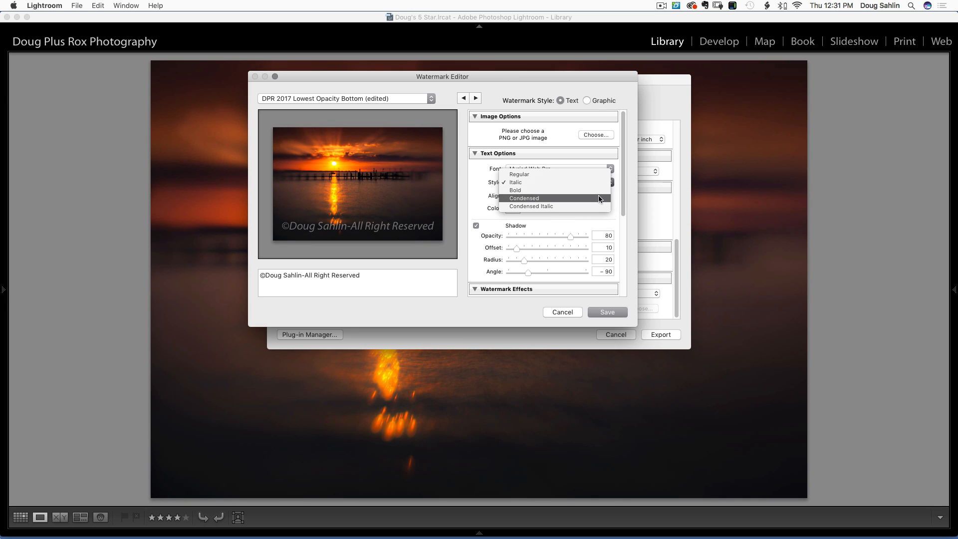
left_click(596, 185)
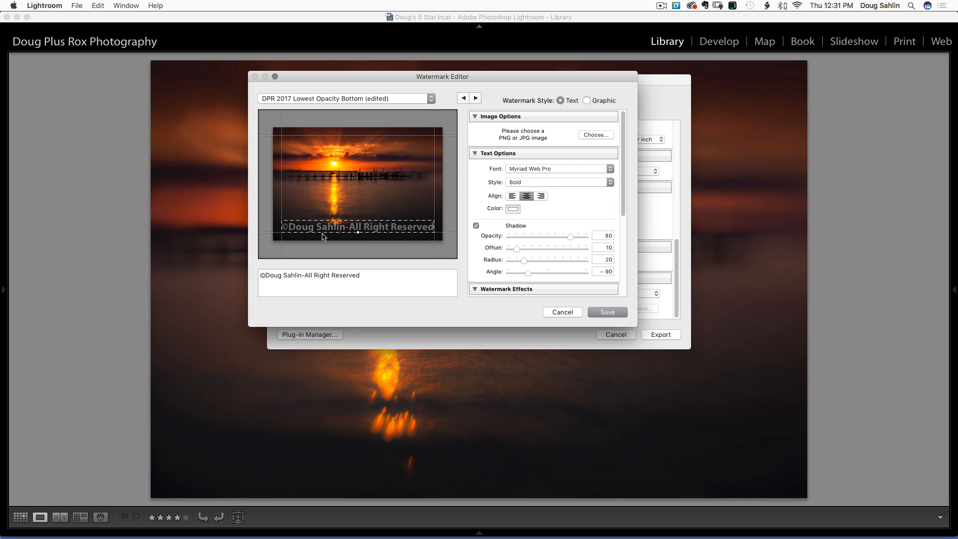
left_click(610, 183)
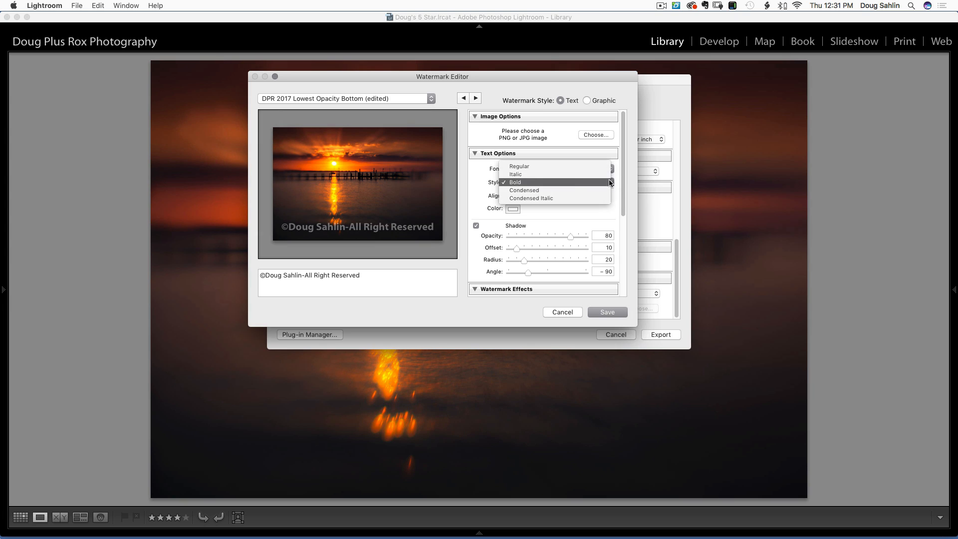
left_click(576, 166)
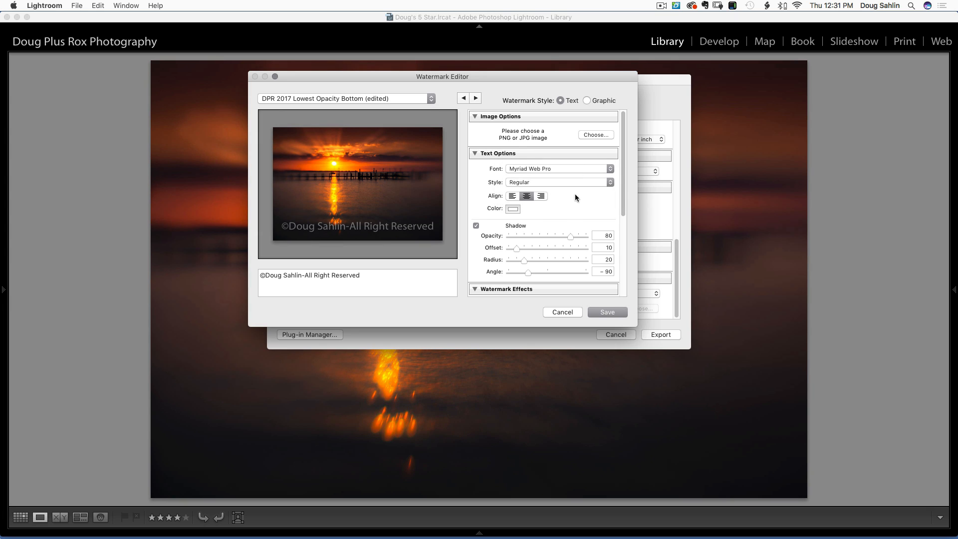
Center-align the watermark text and anchor the watermark at the center of the photo.
left_click(511, 198)
left_click(526, 199)
left_click_drag(625, 202, 630, 294)
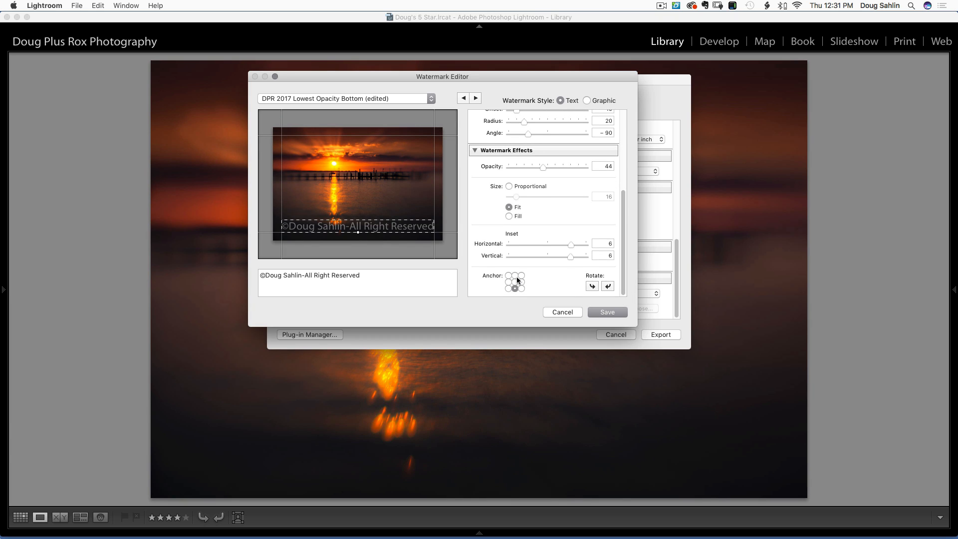
left_click_drag(623, 273, 545, 200)
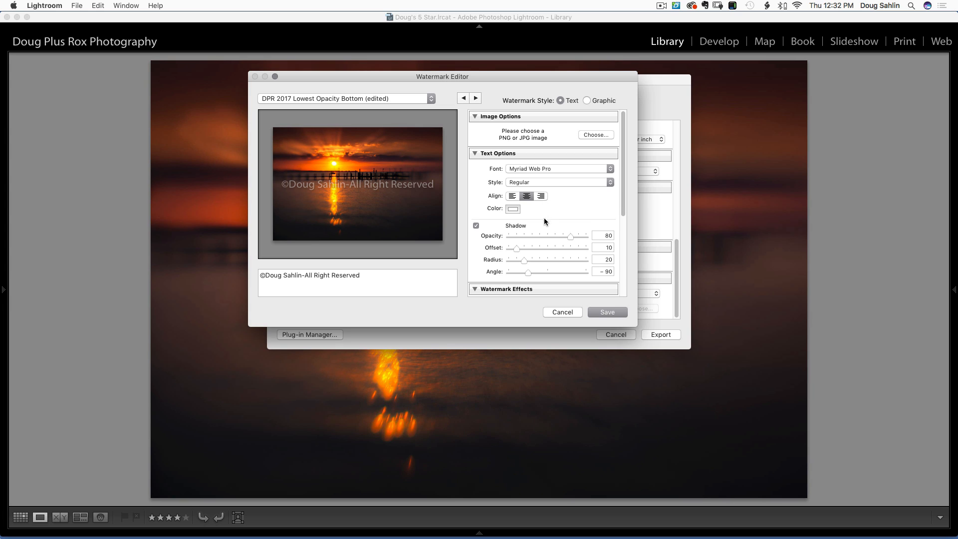
Compare the watermark with and without its shadow, try a different shadow opacity, and set it back to 80.
left_click(477, 225)
left_click(476, 226)
left_click(476, 225)
mouse_move(567, 235)
left_mouse_down()
mouse_move(502, 235)
mouse_move(556, 241)
left_mouse_up()
left_click(611, 235)
type("80")
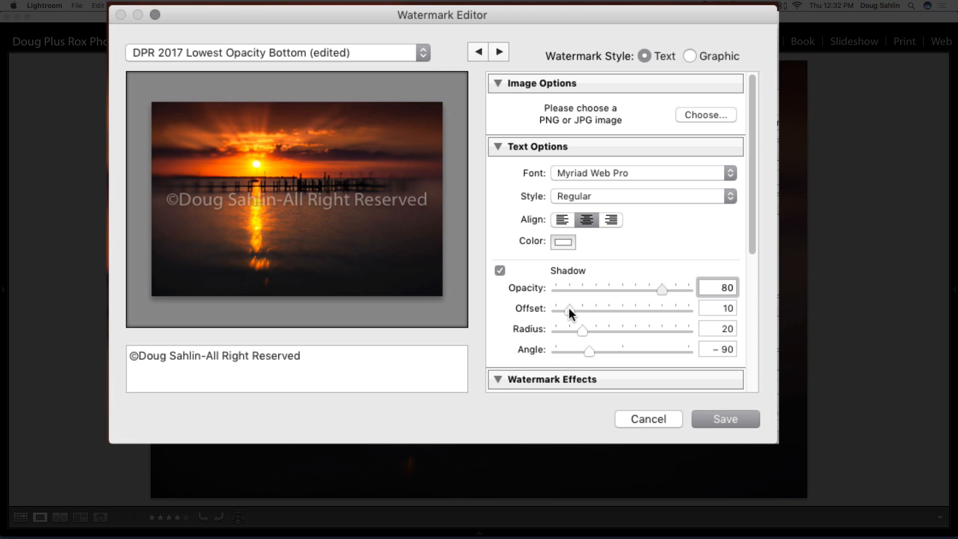
Adjust the watermark's shadow to an offset of 10, a radius of 10 and an angle of -136.
mouse_move(570, 307)
left_mouse_down()
mouse_move(635, 305)
mouse_move(552, 306)
mouse_move(659, 312)
mouse_move(571, 310)
left_mouse_up()
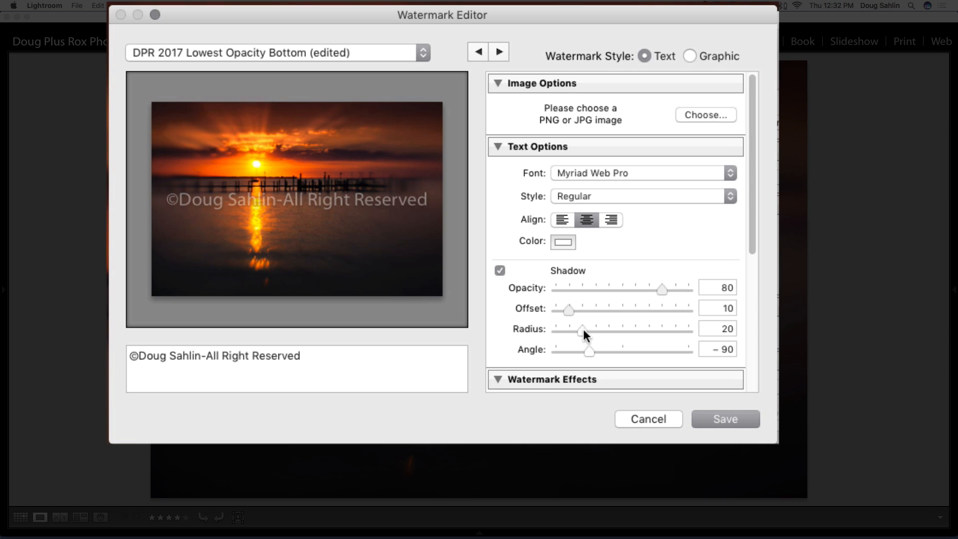
left_click_drag(581, 331, 696, 315)
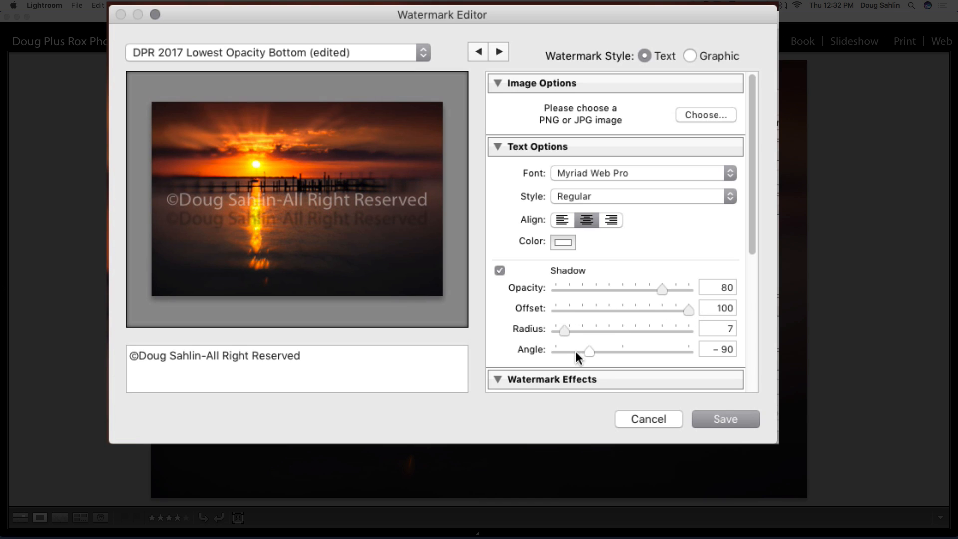
left_click_drag(566, 329, 539, 347)
left_click_drag(559, 348, 569, 330)
mouse_move(587, 349)
left_mouse_down()
mouse_move(598, 349)
mouse_move(572, 351)
left_mouse_up()
left_click_drag(688, 310, 570, 311)
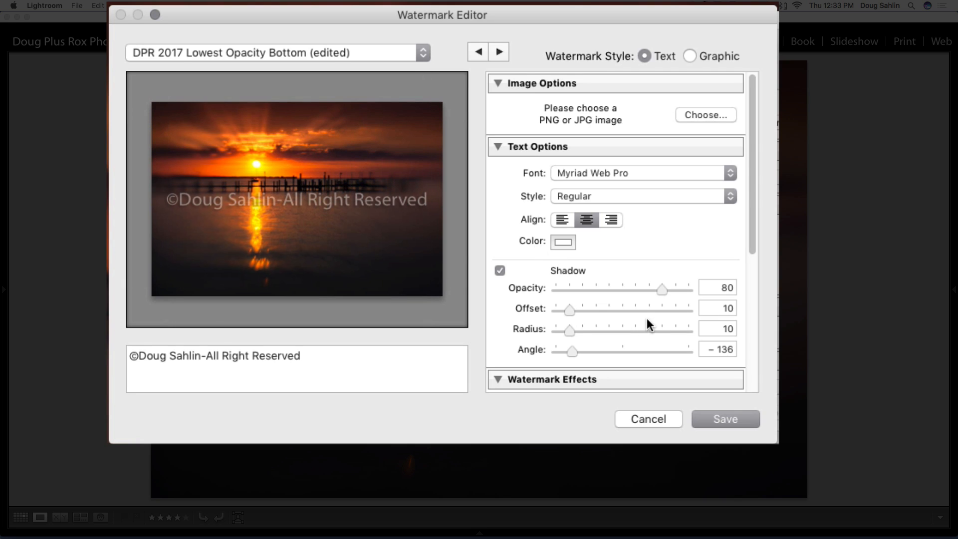
Try full and very low watermark opacity, settle on 30, and set the watermark size to Proportional.
left_click_drag(750, 203, 752, 274)
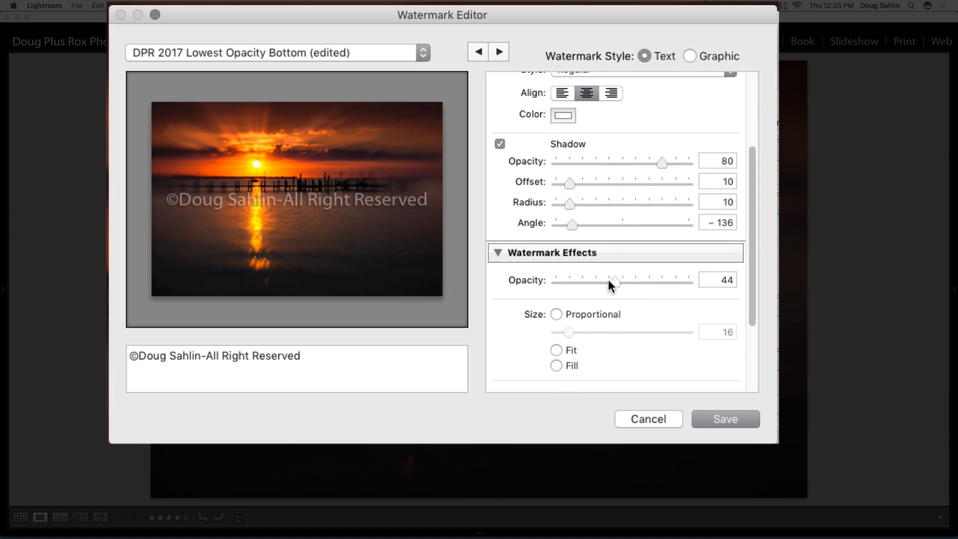
left_click_drag(615, 278, 700, 281)
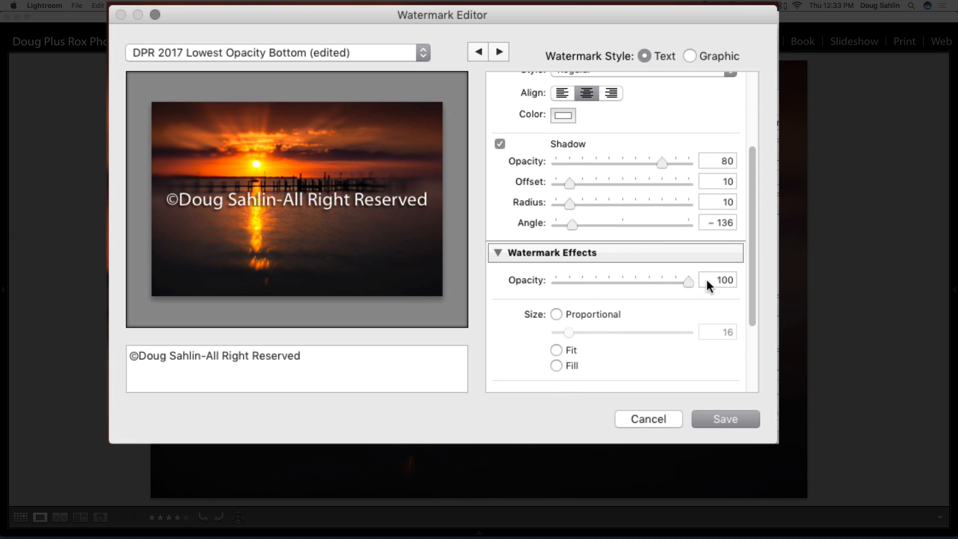
left_click_drag(690, 285, 570, 289)
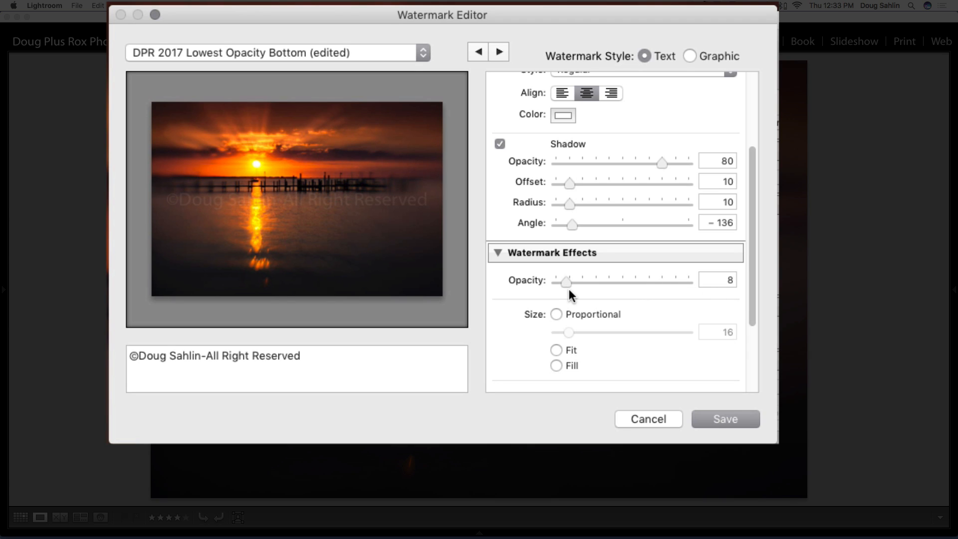
left_click_drag(564, 281, 594, 286)
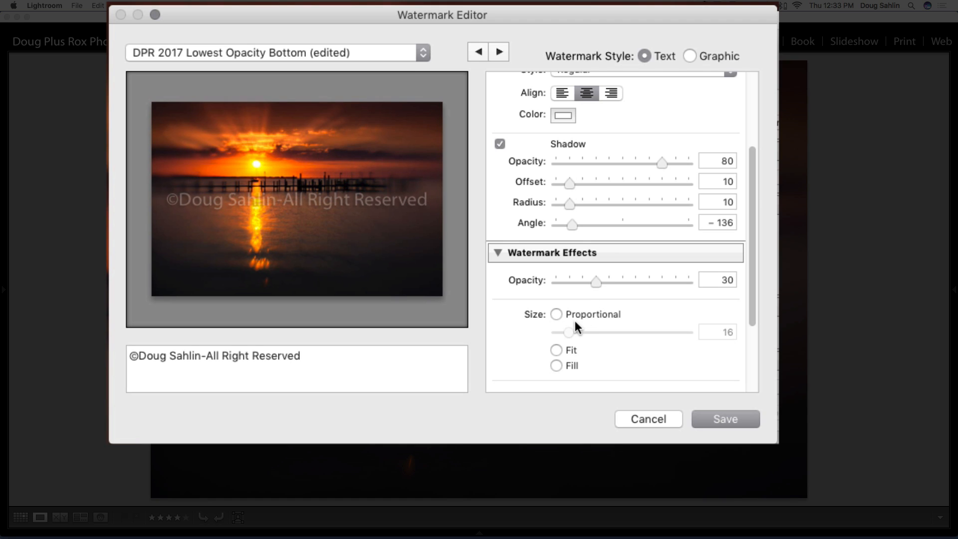
scroll(576, 326, "down", 1)
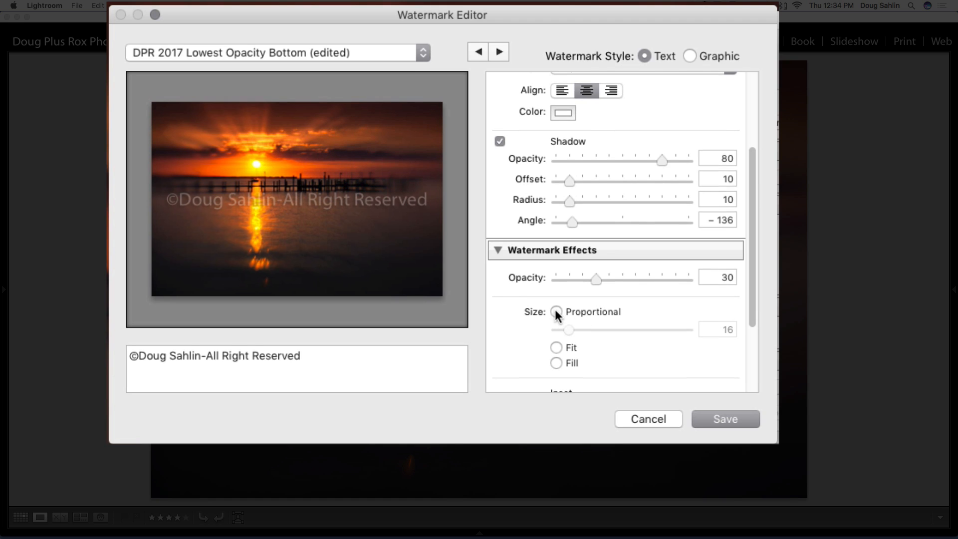
left_click(555, 312)
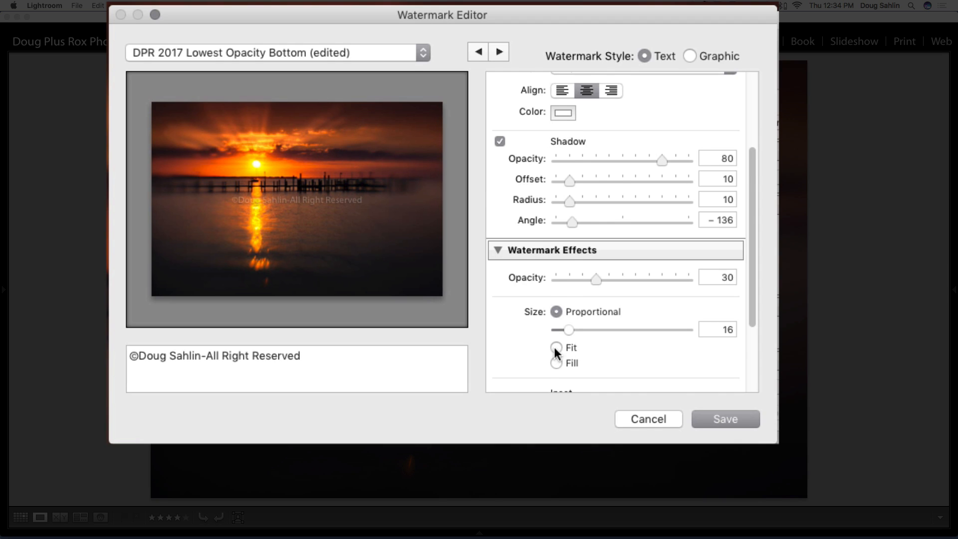
Set the watermark size to Fit, and reset its horizontal and vertical insets to 0 after trying horizontal insets of -10 and -8.
scroll(553, 346, "down", 3)
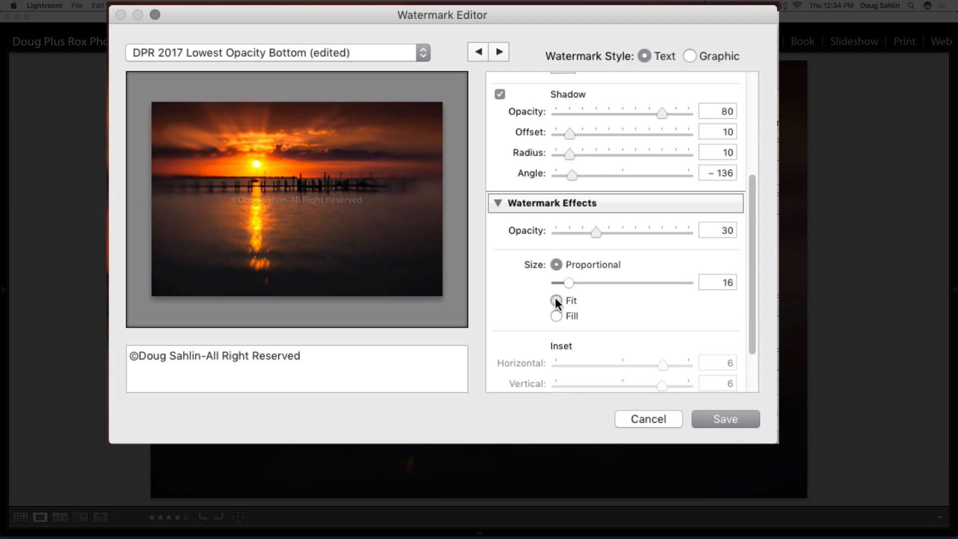
left_click(556, 299)
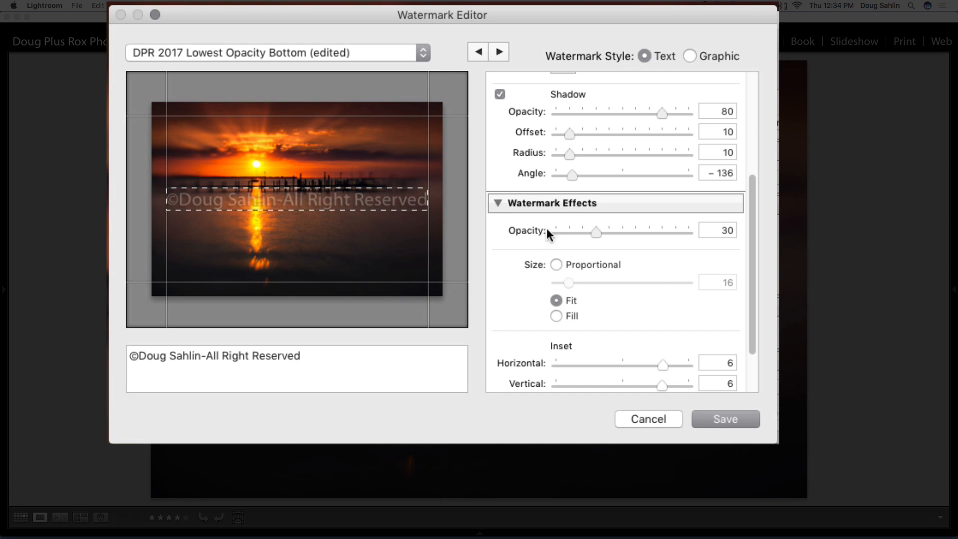
scroll(652, 268, "down", 1)
scroll(653, 269, "down", 1)
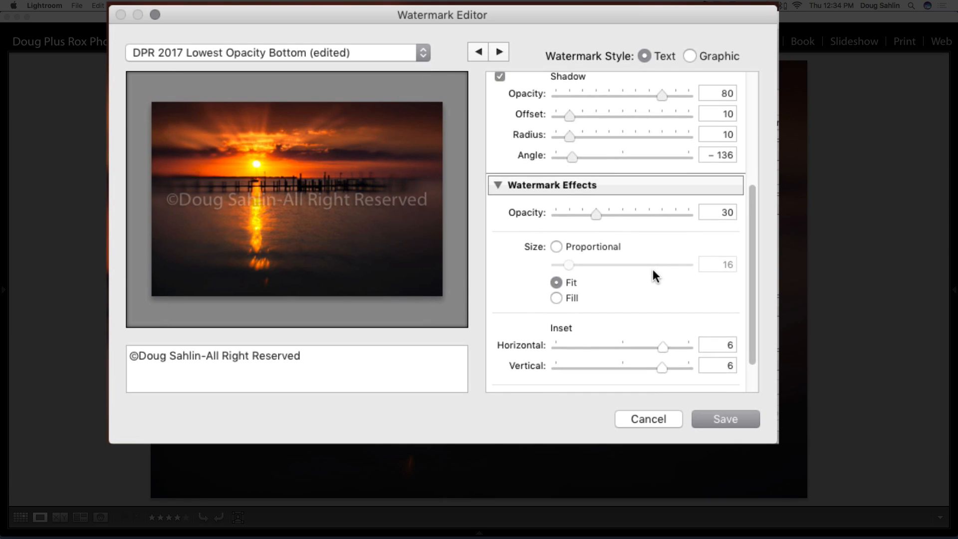
left_click_drag(663, 347, 490, 353)
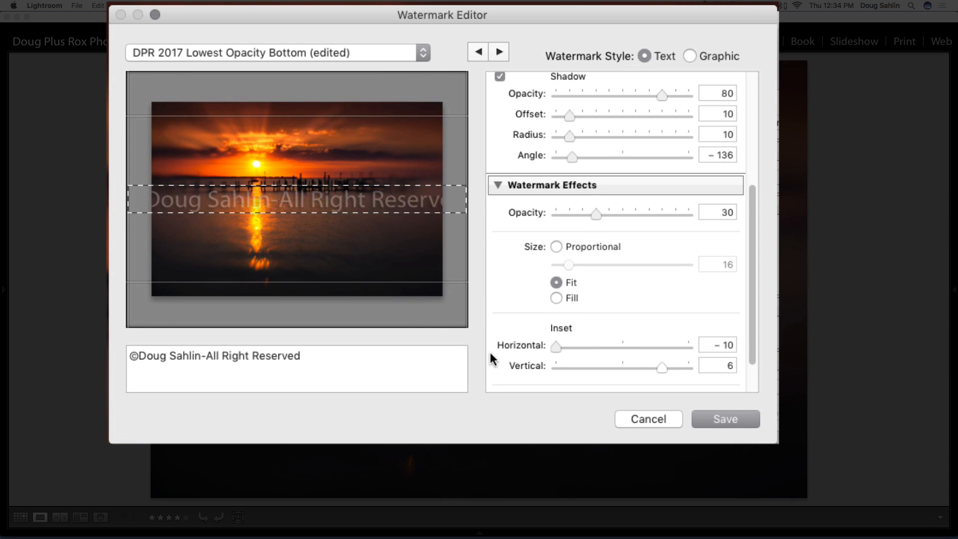
left_click_drag(552, 346, 570, 345)
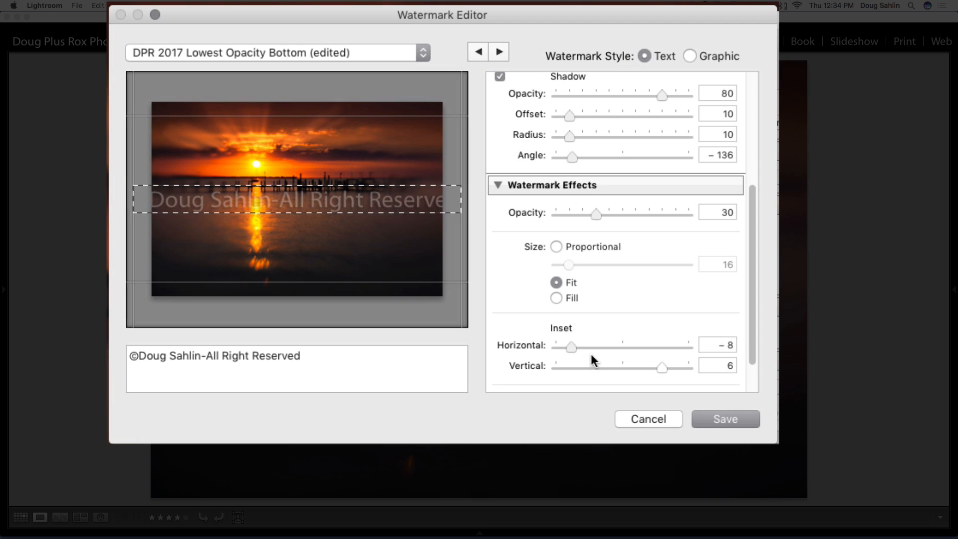
double_click(570, 343)
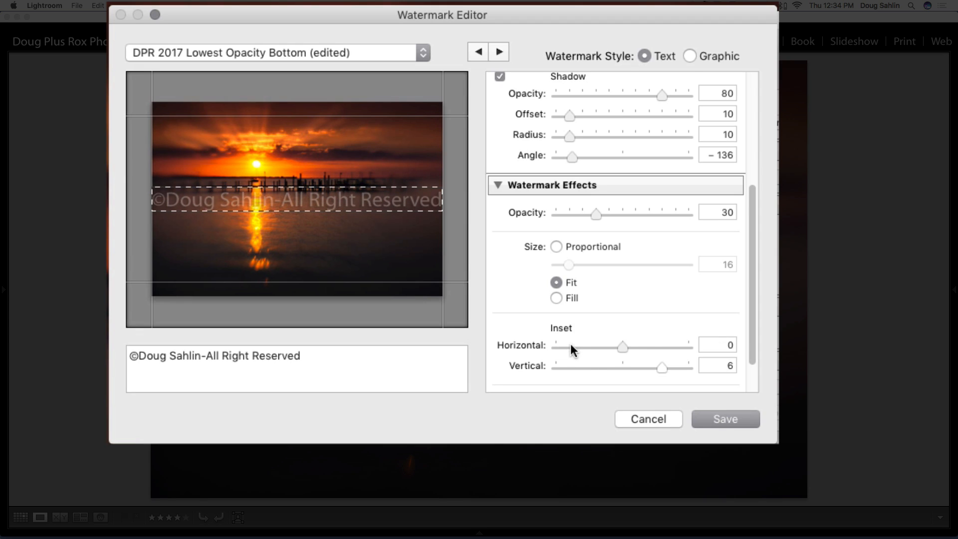
double_click(662, 366)
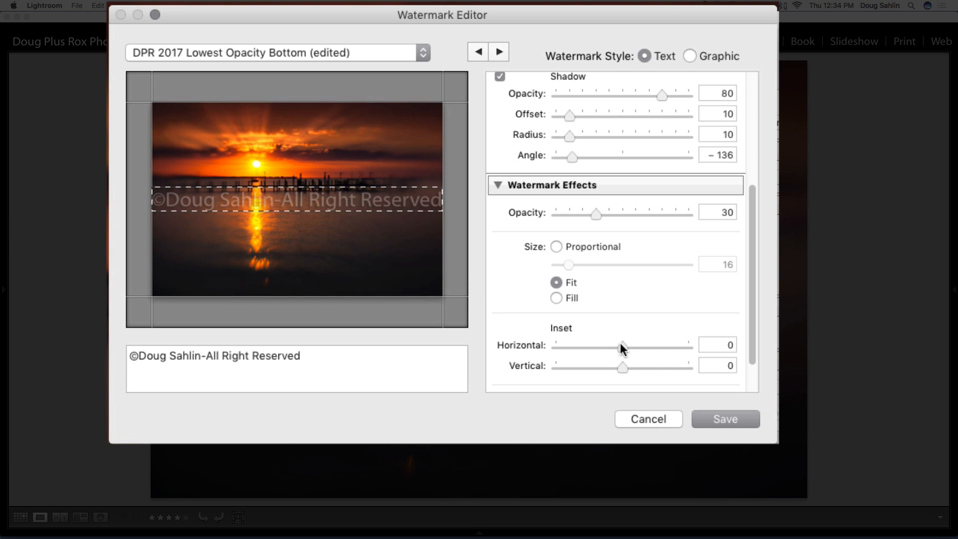
Anchor the watermark at the bottom center of the photo with horizontal and vertical insets of 6.
left_click_drag(622, 344, 660, 349)
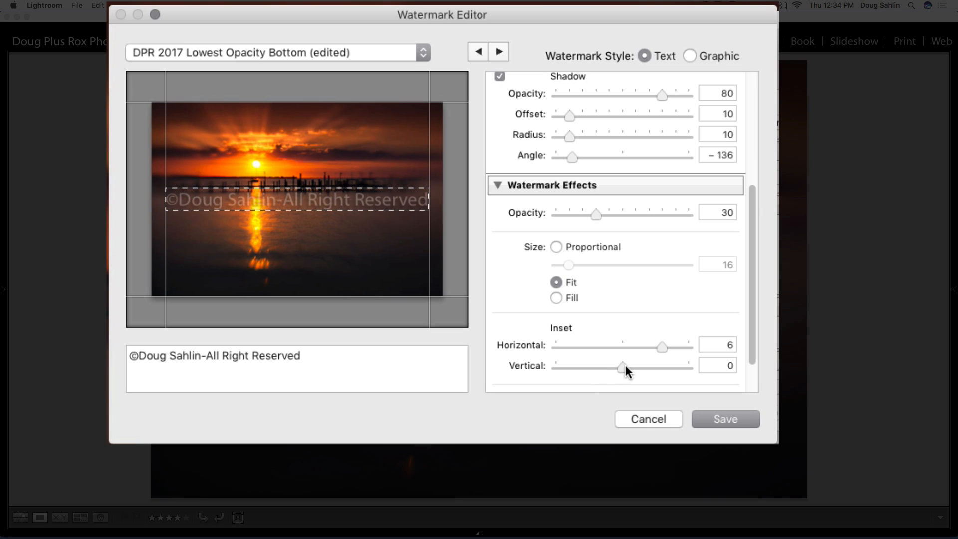
mouse_move(625, 366)
left_mouse_down()
mouse_move(663, 371)
mouse_move(624, 372)
left_mouse_up()
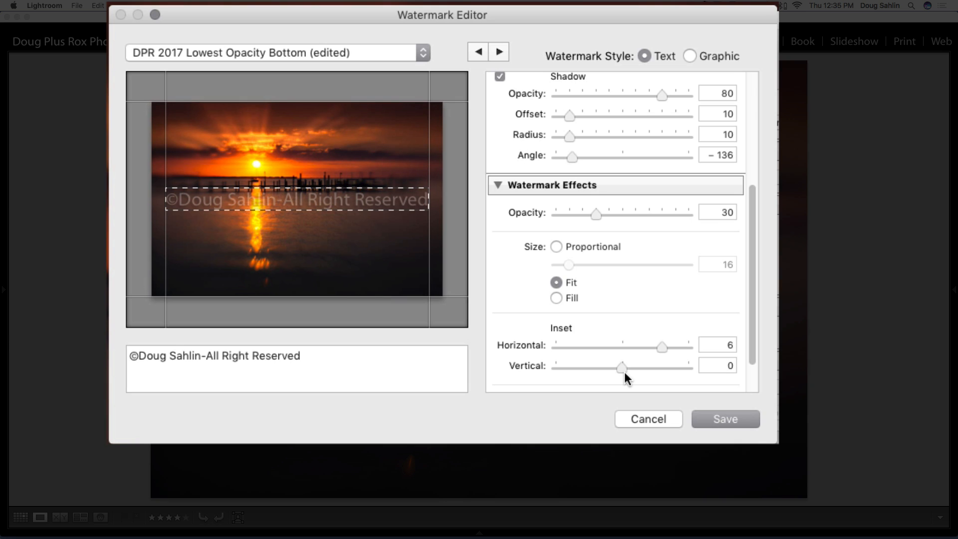
left_click_drag(746, 333, 746, 384)
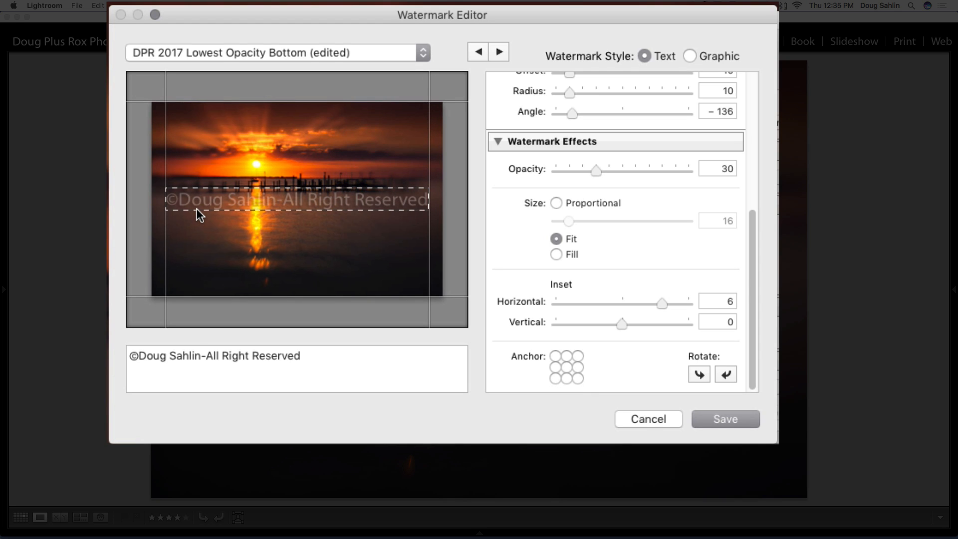
left_click(565, 378)
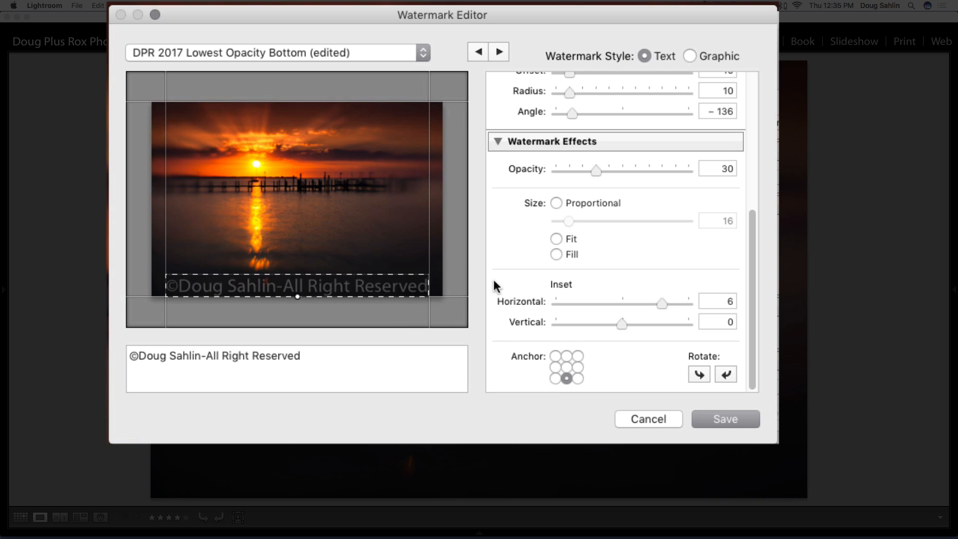
left_click_drag(622, 320, 650, 330)
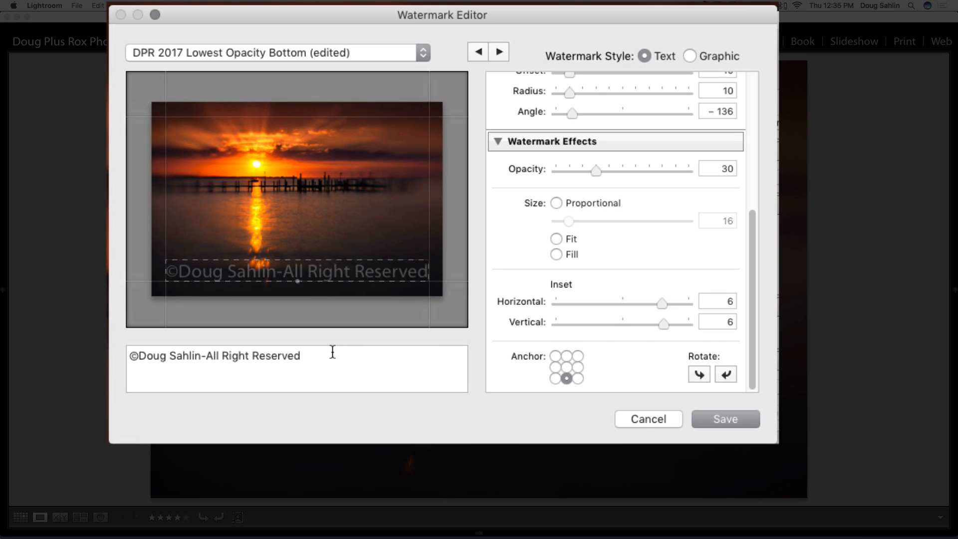
Add the year 2017 after the photographer's name in the watermark text, before "-All Right Reserved".
triple_click(204, 353)
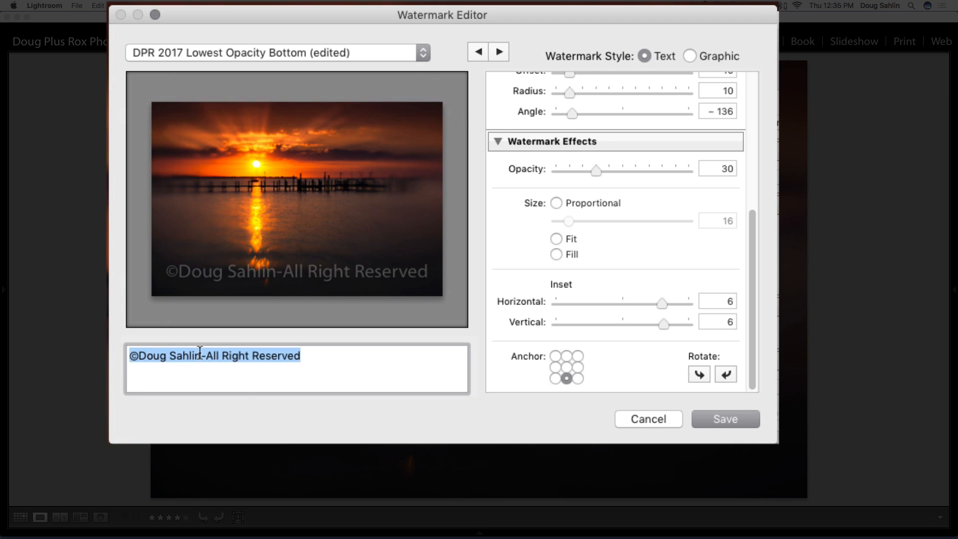
left_click(200, 354)
type("2017")
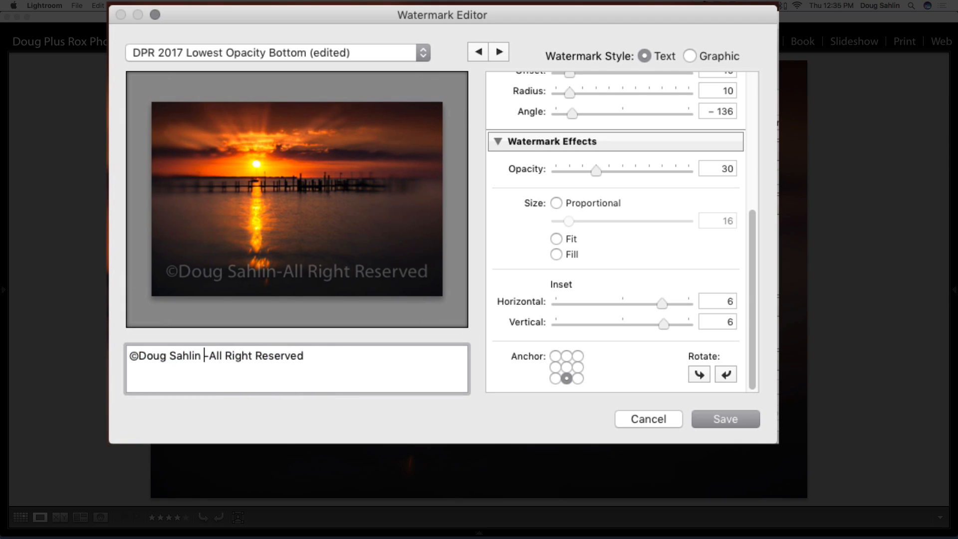
Reapply the Fit size to the edited watermark and anchor it at the bottom center again.
left_click(556, 241)
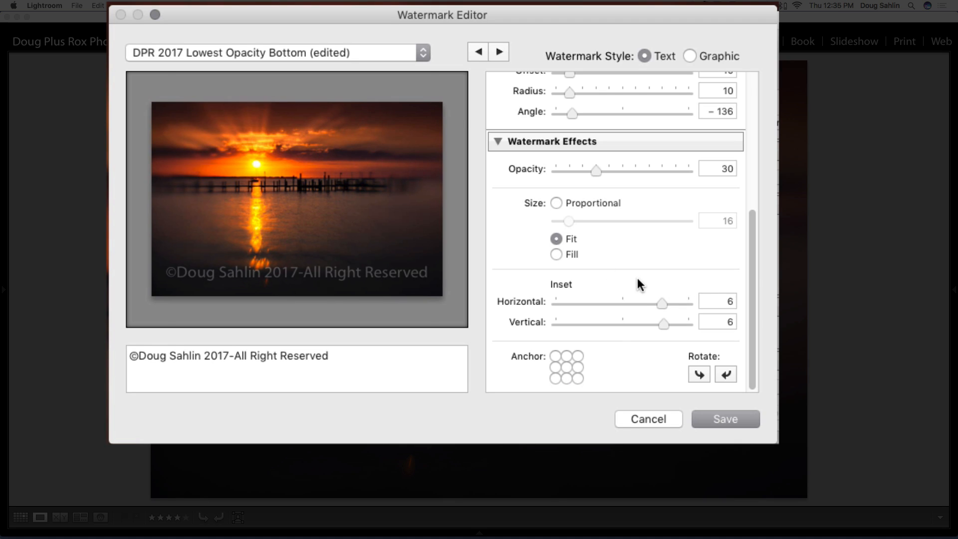
left_click(565, 379)
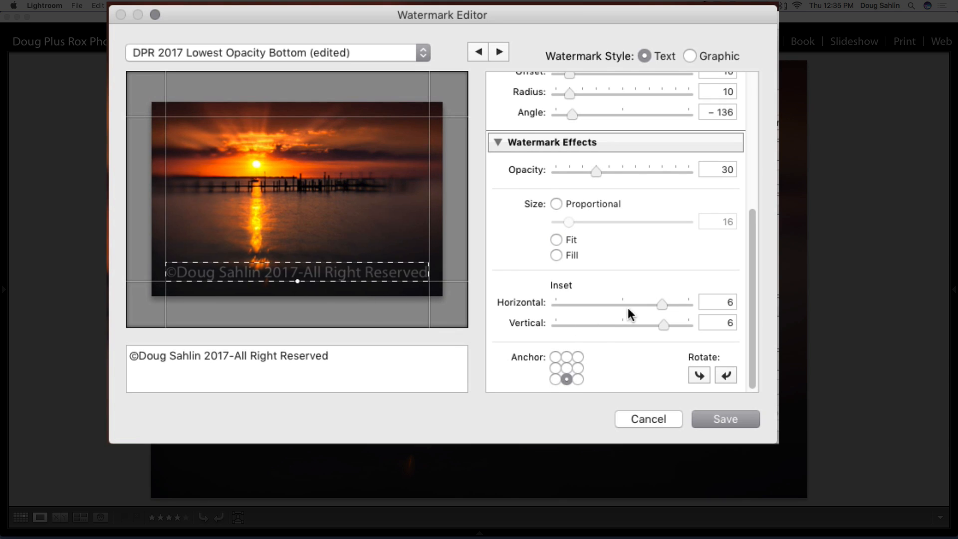
scroll(628, 310, "up", 2)
scroll(609, 314, "down", 2)
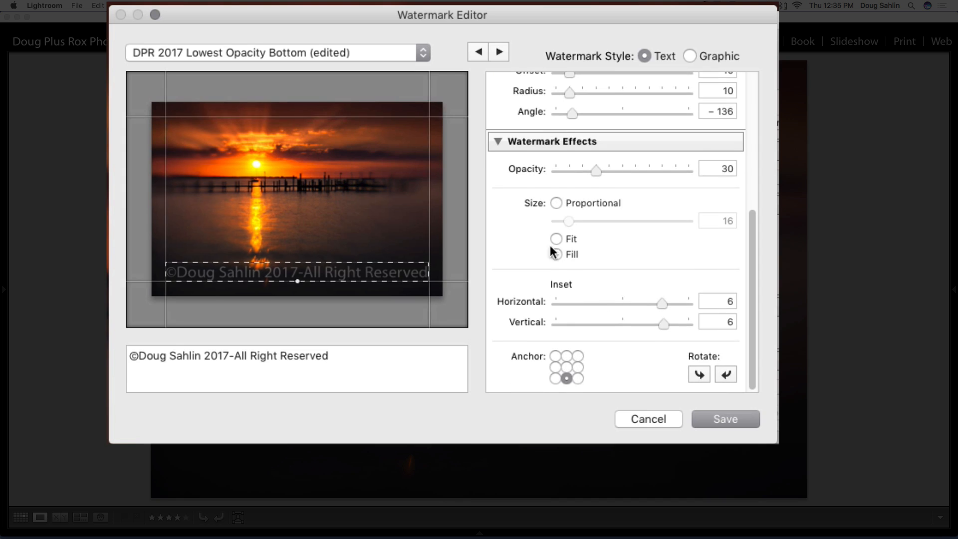
Save the watermark as a new preset named "Social Media_" followed by the photographer's first name and 2017.
left_click(732, 418)
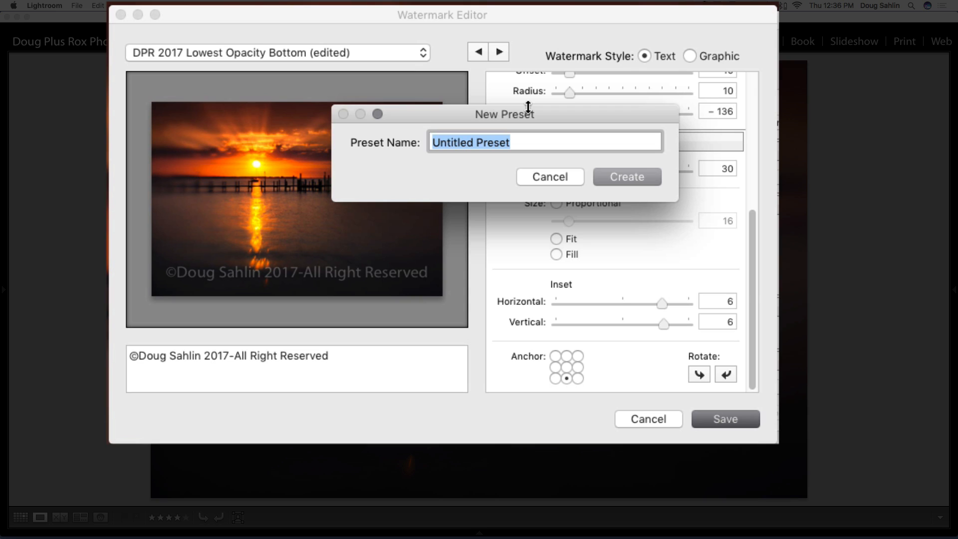
type("Soc")
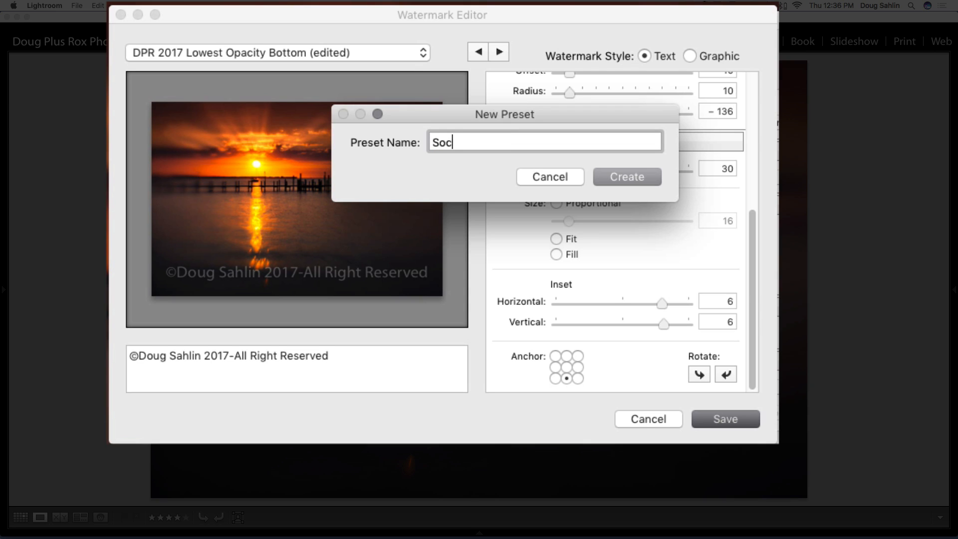
type("ial Media_Doug")
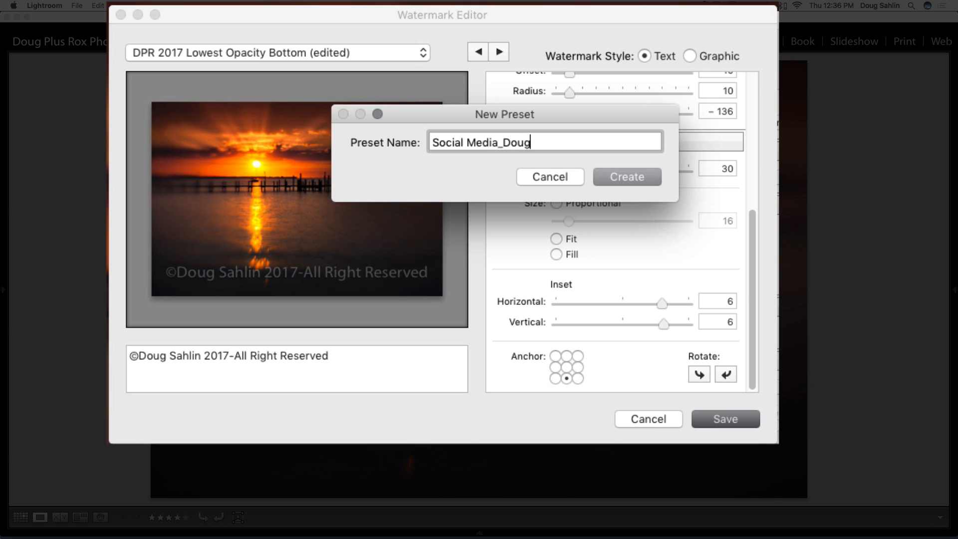
type(" 102")
key("BackSpace")
key("BackSpace")
key("BackSpace")
type("2017")
key("Return")
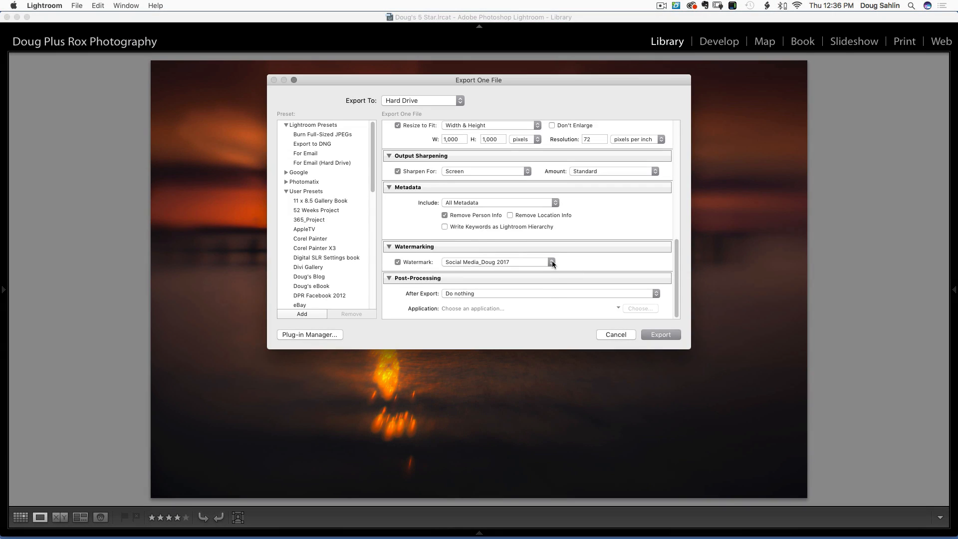
Choose the new social media preset from the available watermarks for the export.
left_click(551, 262)
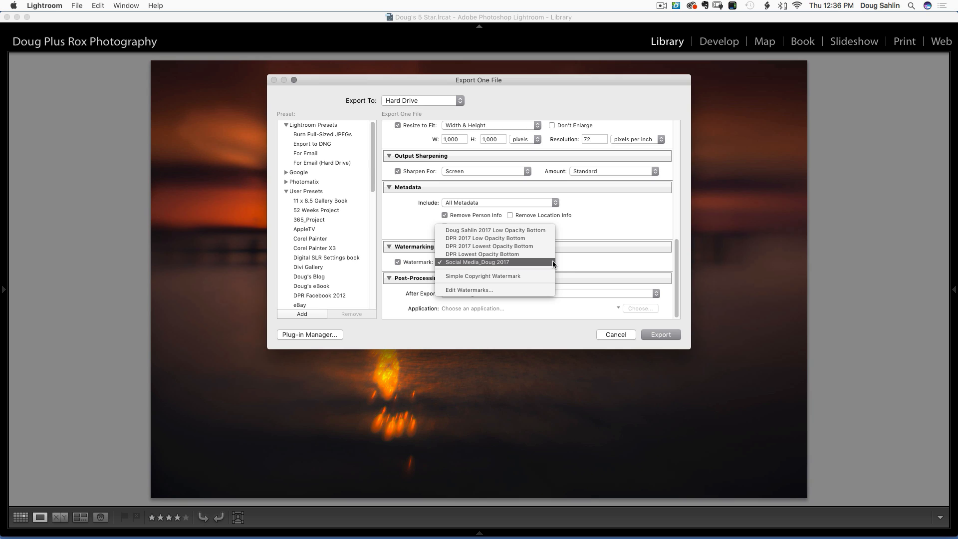
left_click(552, 262)
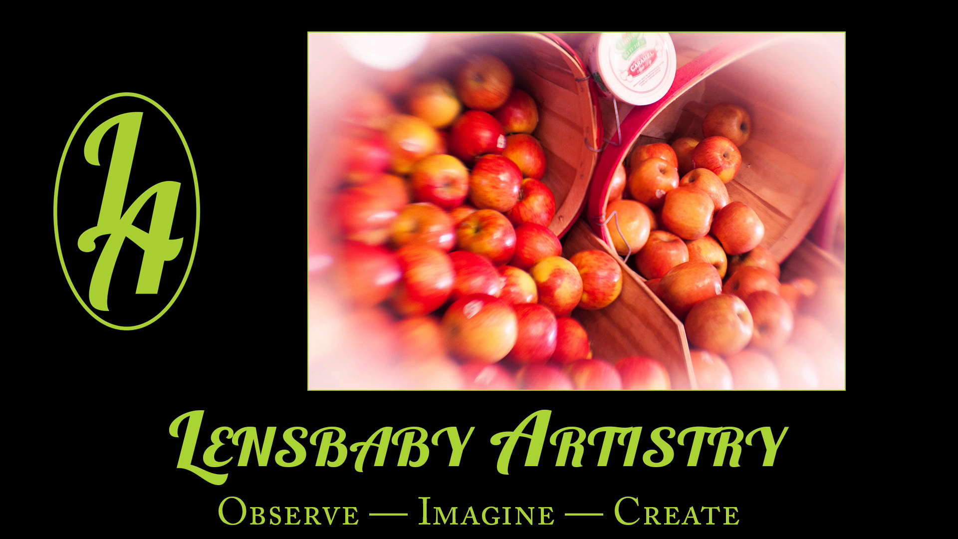